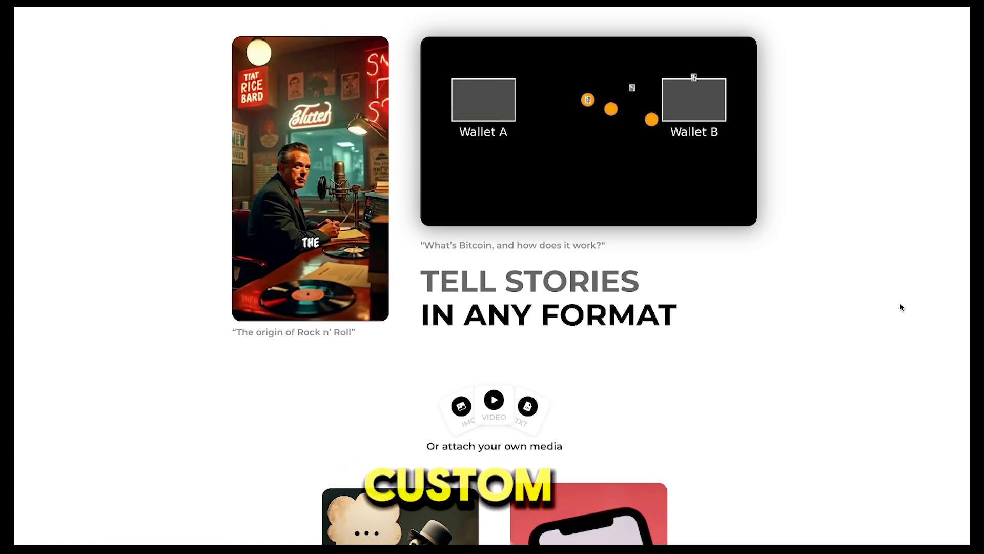
# Step: Jump ahead twice in the Bitcoin explainer video, then return to the 'Best AI for Video Production' headline
pyautogui.scroll(-8, 900, 305)
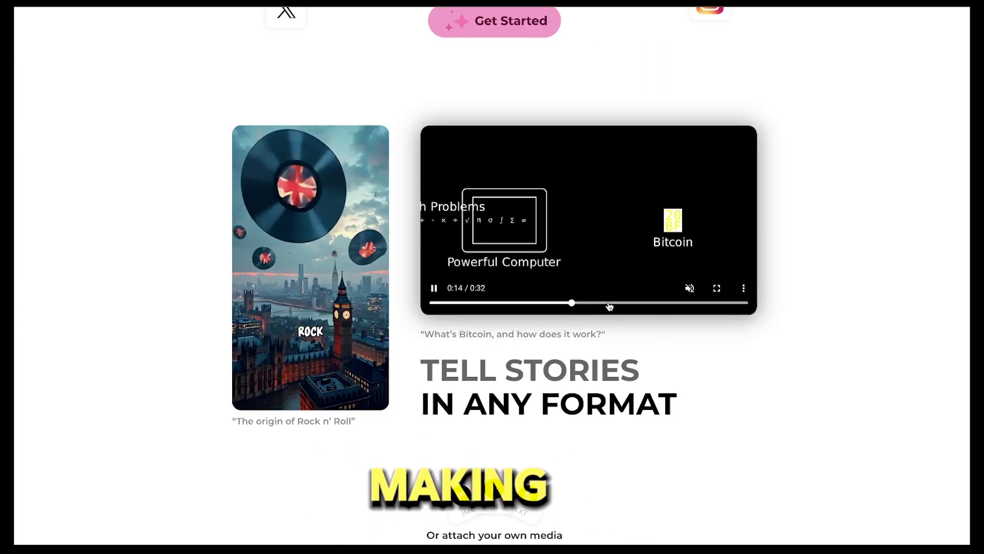
pyautogui.click(634, 303)
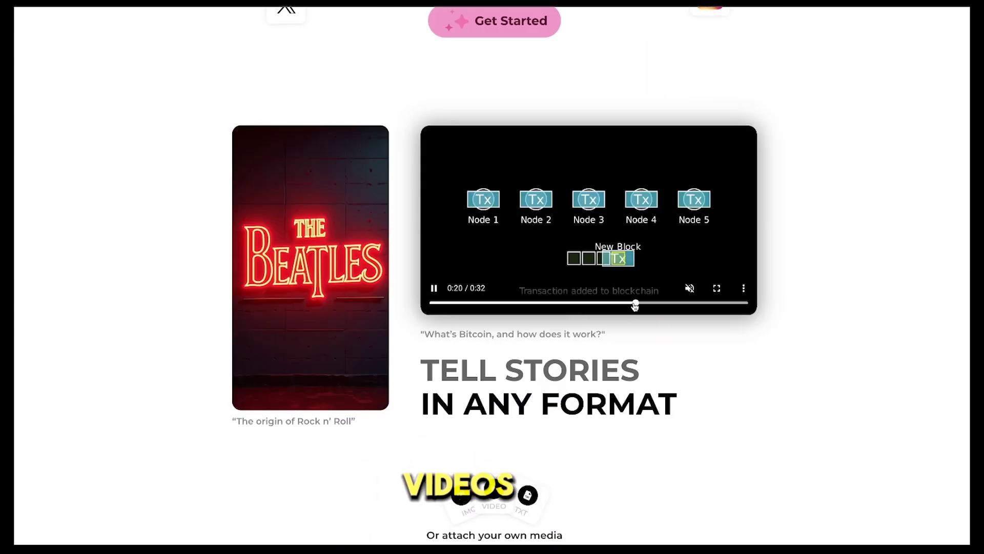
pyautogui.click(673, 303)
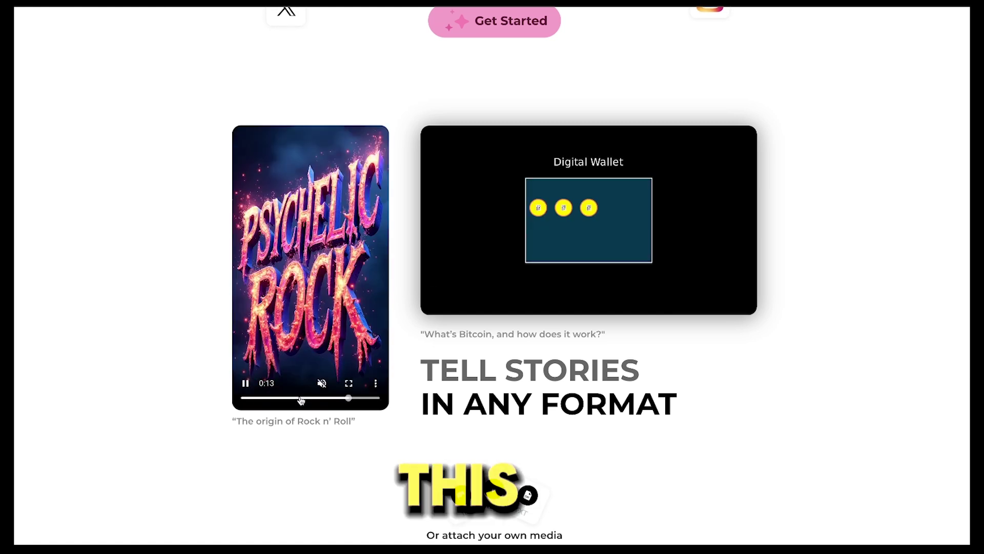
pyautogui.scroll(-10, 301, 401)
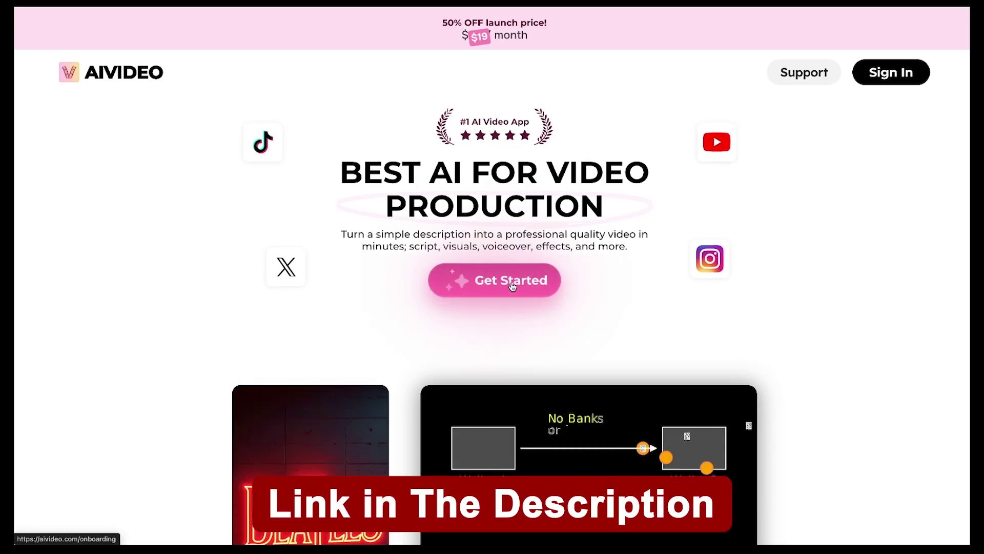
# Step: Pick the blank Custom template from the Select Template grid and continue to the Script or Topic form
pyautogui.click(512, 286)
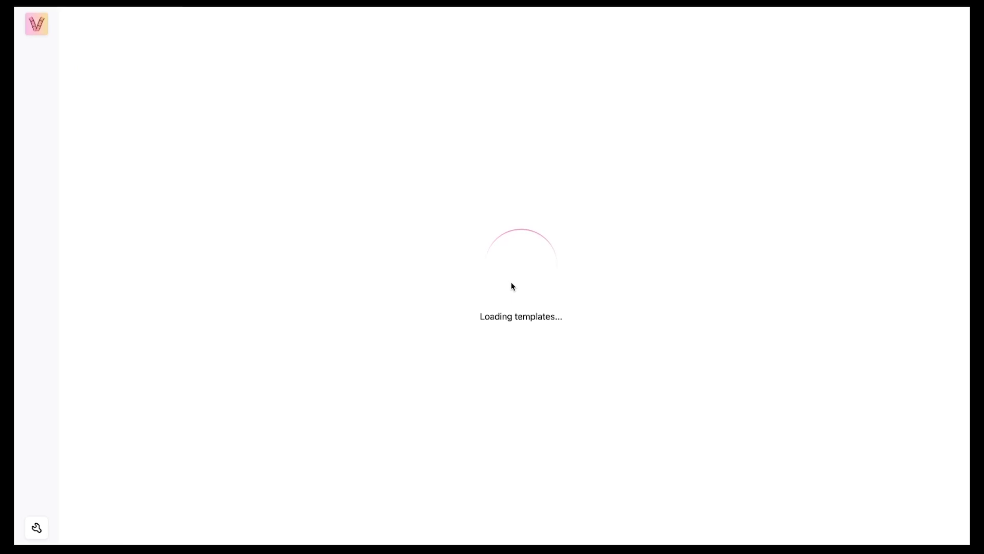
pyautogui.scroll(-7, 513, 286)
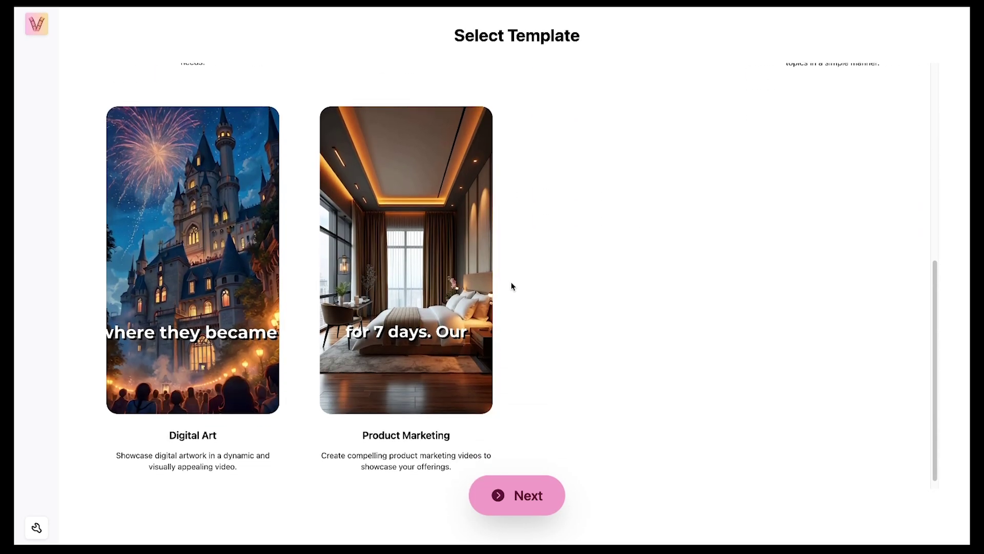
pyautogui.scroll(-1, 512, 286)
pyautogui.scroll(1, 465, 281)
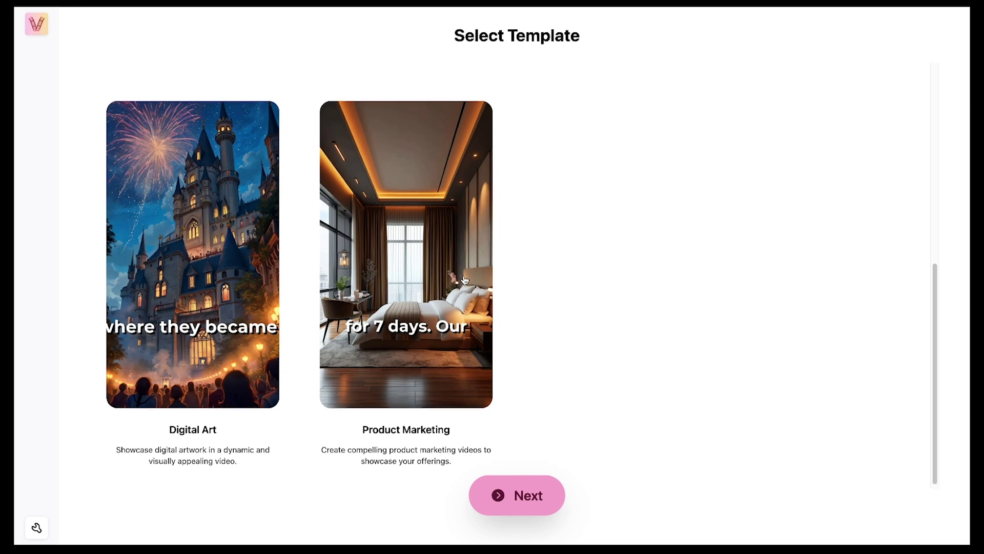
pyautogui.scroll(5, 426, 278)
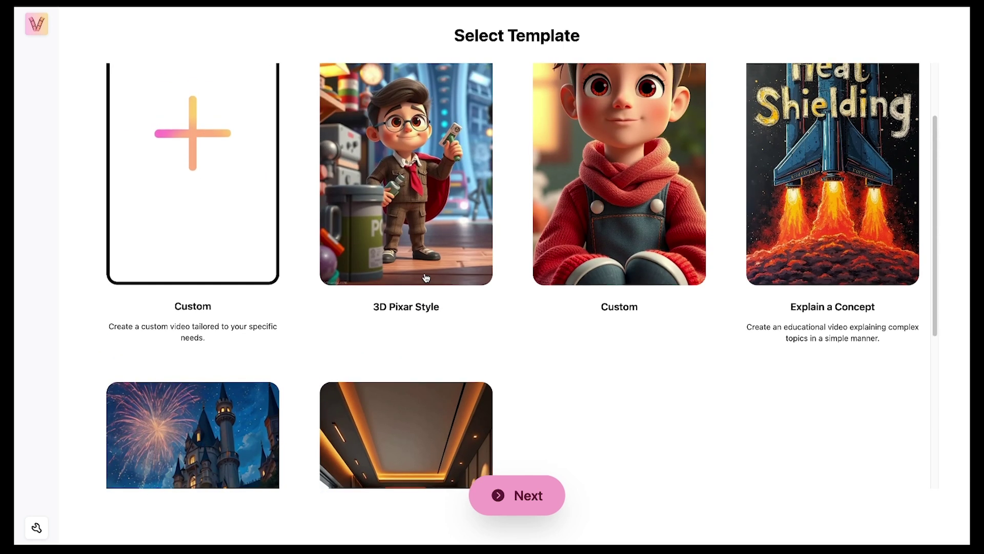
pyautogui.scroll(1, 697, 279)
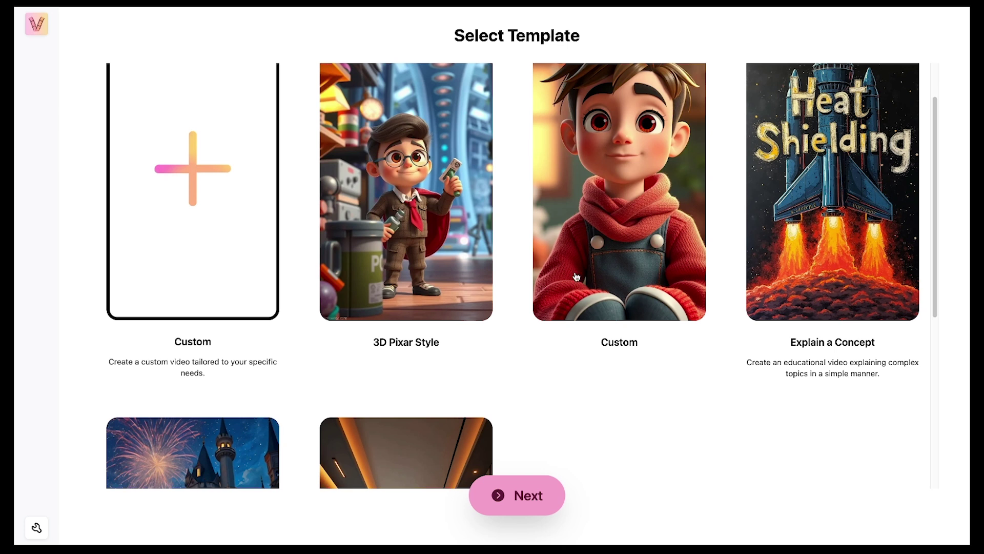
pyautogui.scroll(-2, 576, 277)
pyautogui.scroll(3, 376, 337)
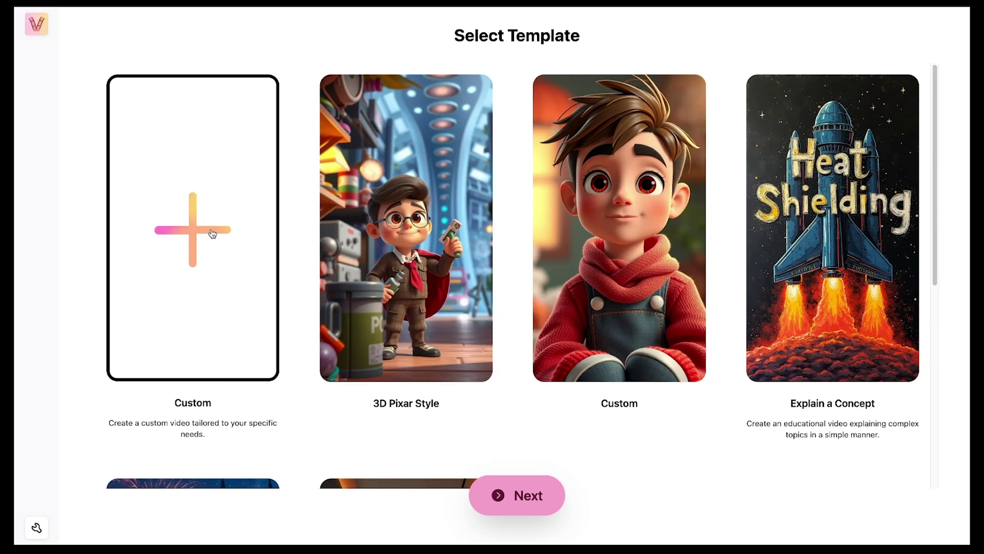
pyautogui.click(511, 499)
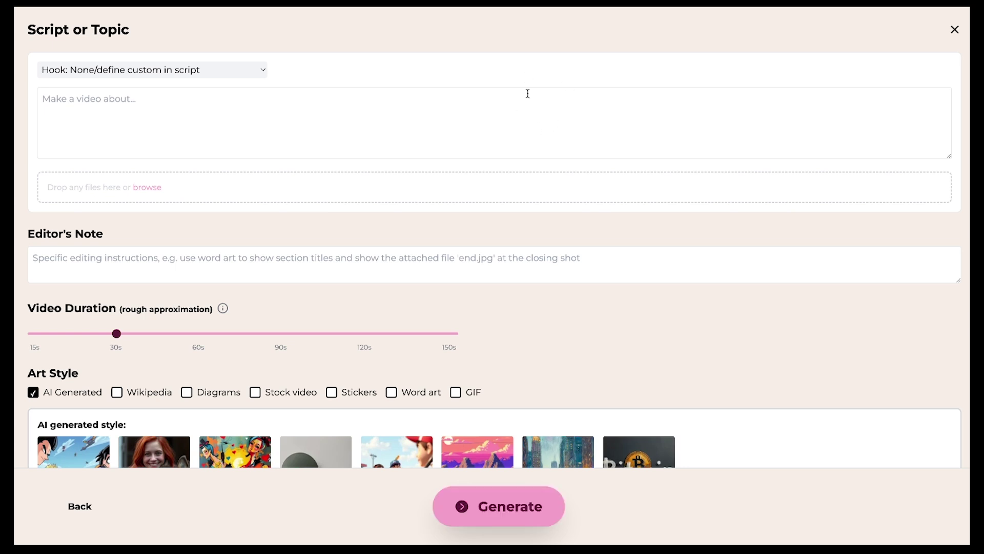
# Step: Choose the 'Hook: Did you know…' opener and place the cursor in the topic box
pyautogui.click(230, 69)
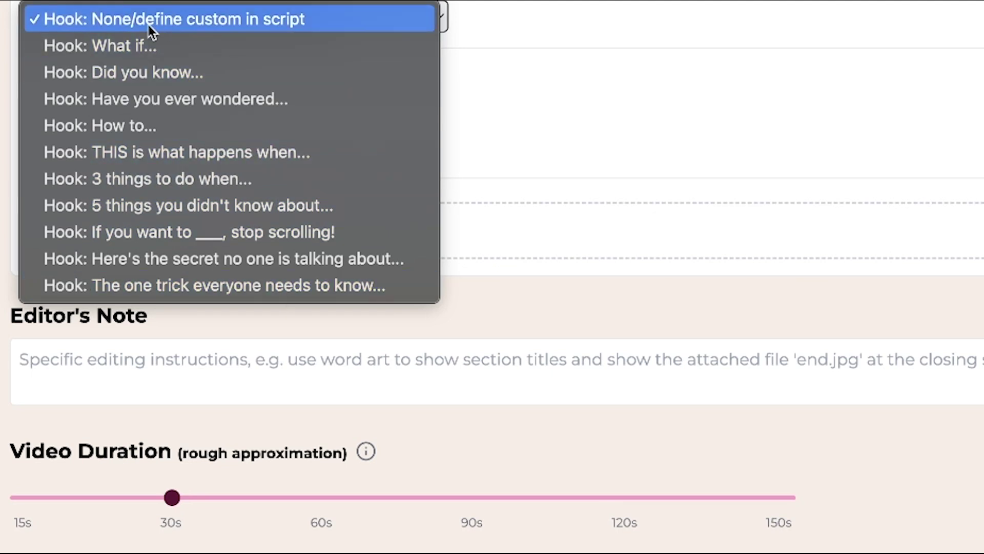
pyautogui.click(174, 72)
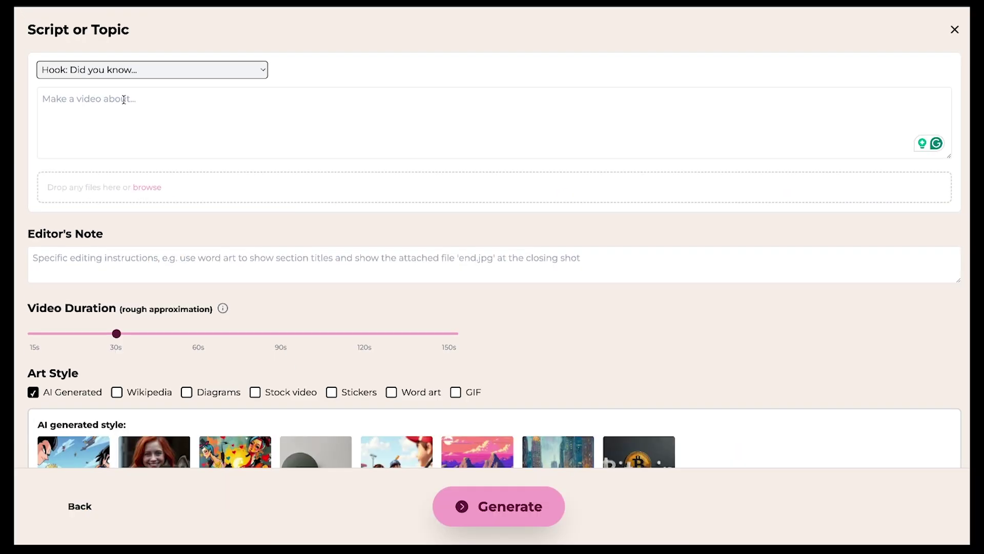
pyautogui.click(145, 90)
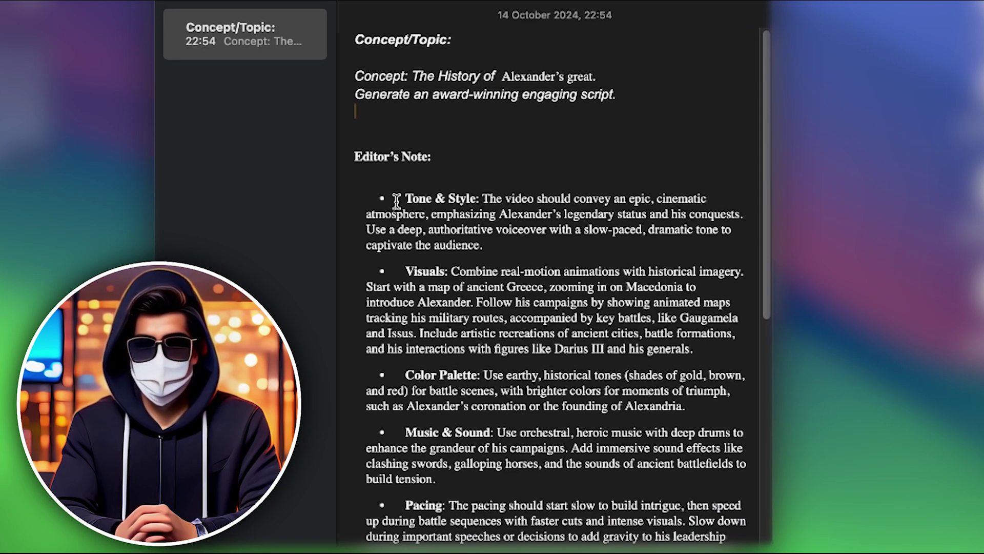
# Step: Fill the topic box with the Alexander's Great history concept and the award-winning engaging script request
pyautogui.moveTo(355, 77); pyautogui.dragTo(604, 94)
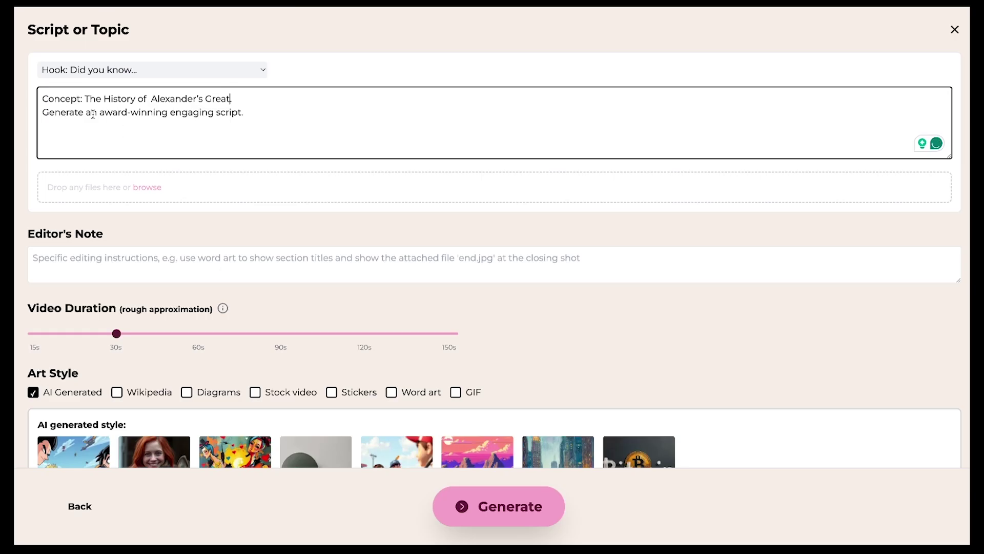
pyautogui.write('.')
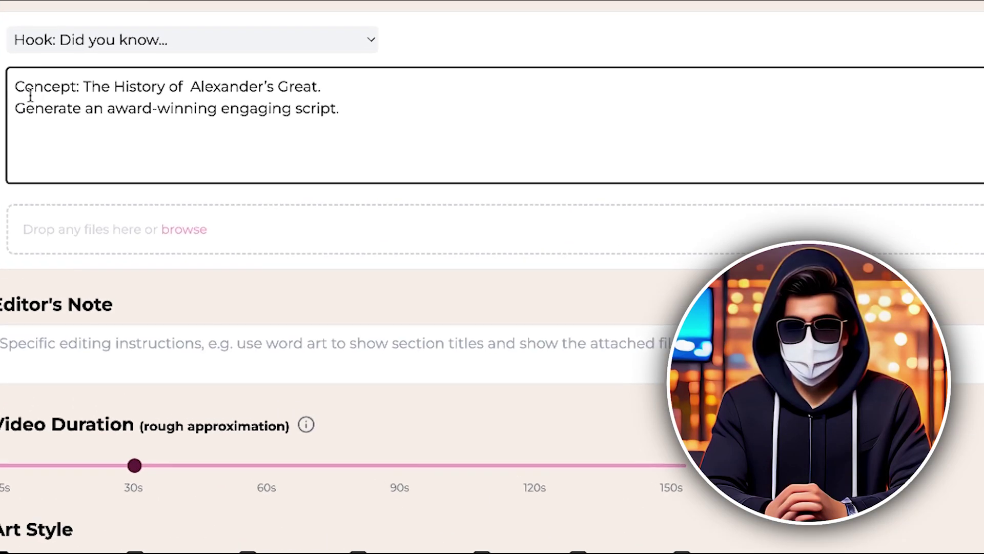
pyautogui.moveTo(16, 90); pyautogui.dragTo(250, 88)
pyautogui.click(295, 109)
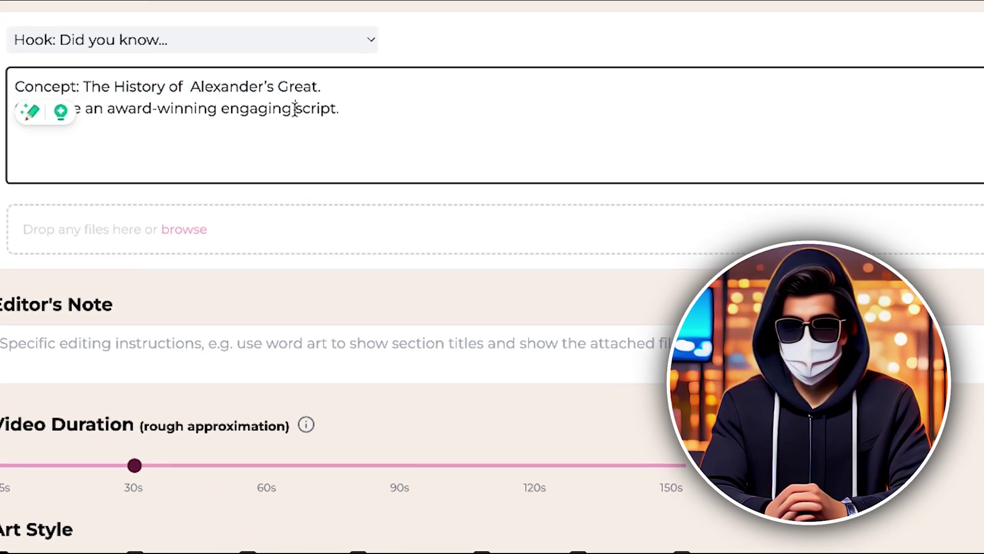
pyautogui.keyDown('shift'); pyautogui.click(43, 117); pyautogui.keyUp('shift')
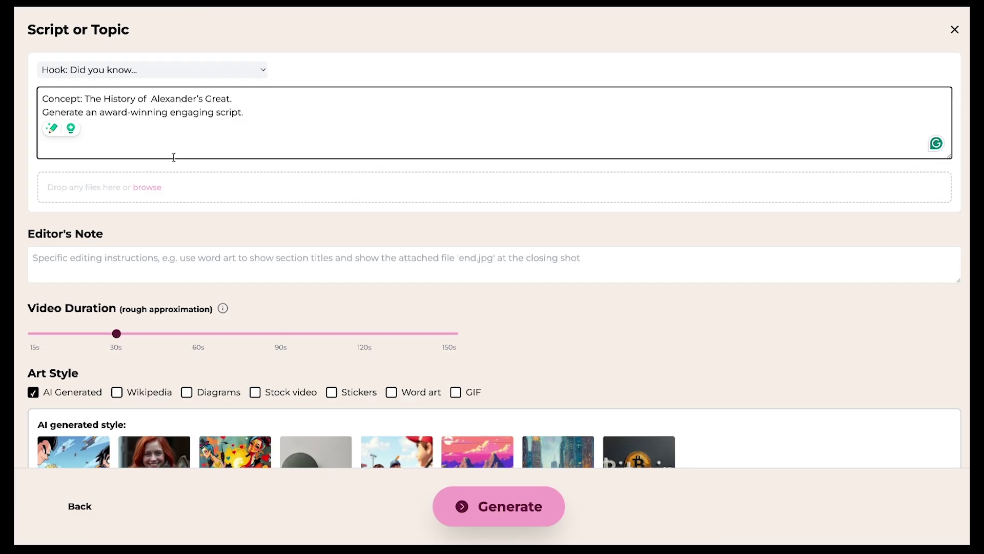
pyautogui.scroll(-1, 174, 157)
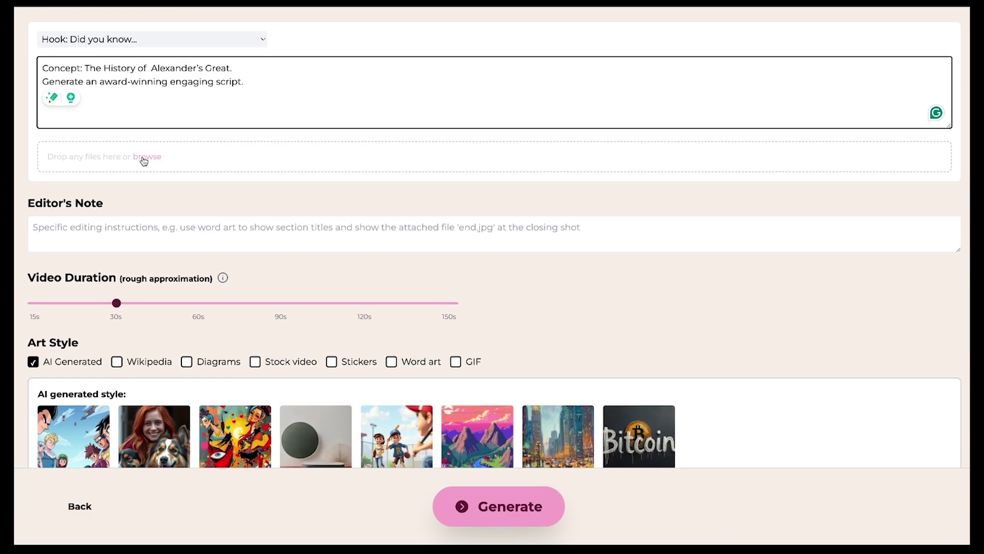
pyautogui.scroll(-2, 153, 160)
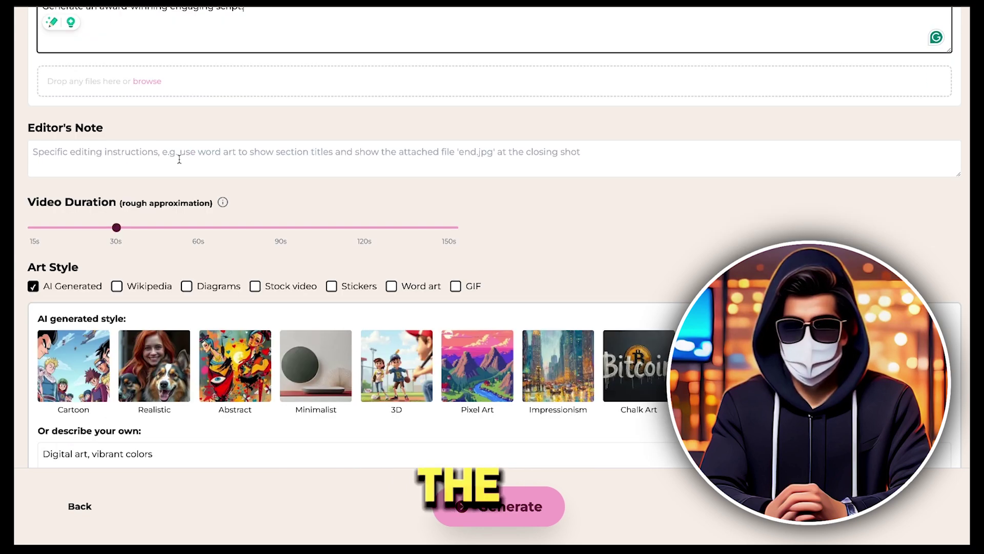
pyautogui.click(179, 160)
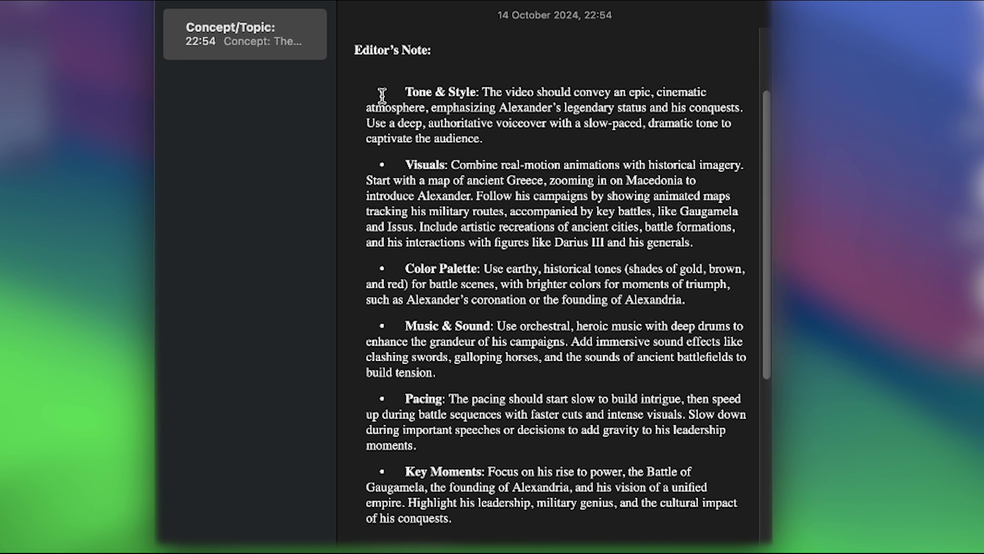
# Step: Paste the Alexander brief covering tone, visuals, colour palette, music, pacing and key moments into the Editor's Note
pyautogui.moveTo(382, 96); pyautogui.dragTo(446, 402)
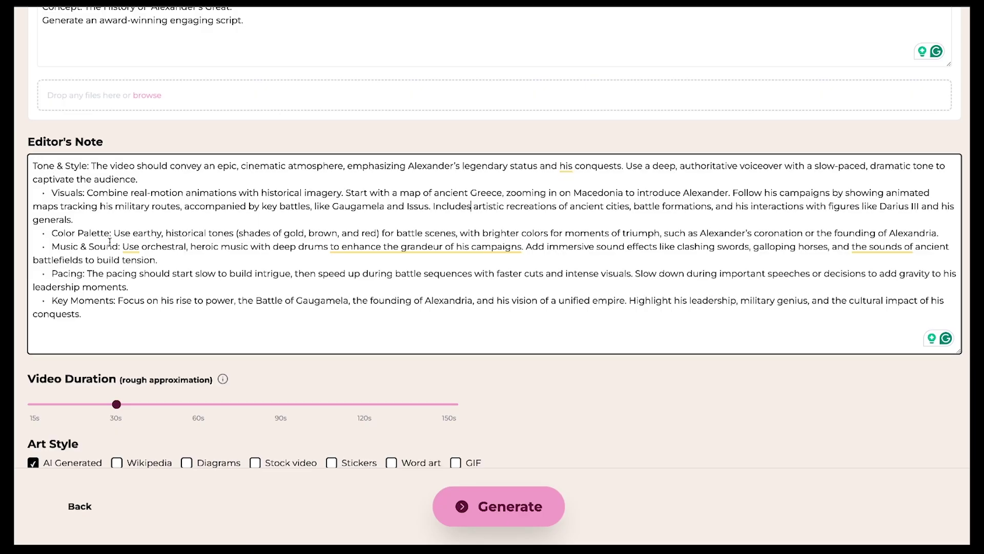
pyautogui.scroll(2, 109, 242)
pyautogui.scroll(-3, 110, 245)
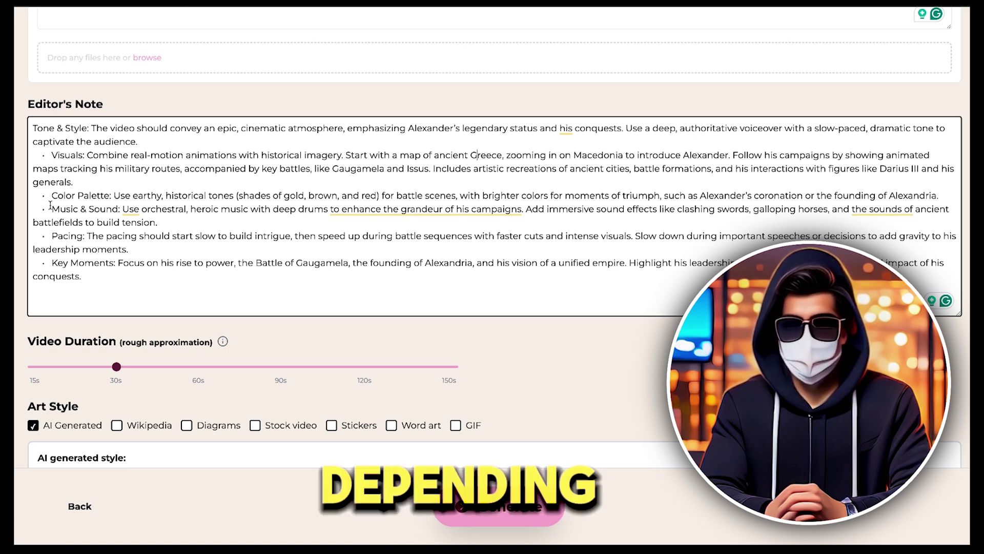
# Step: Lengthen the video's target duration to 60s
pyautogui.scroll(-1, 200, 214)
pyautogui.scroll(-3, 199, 214)
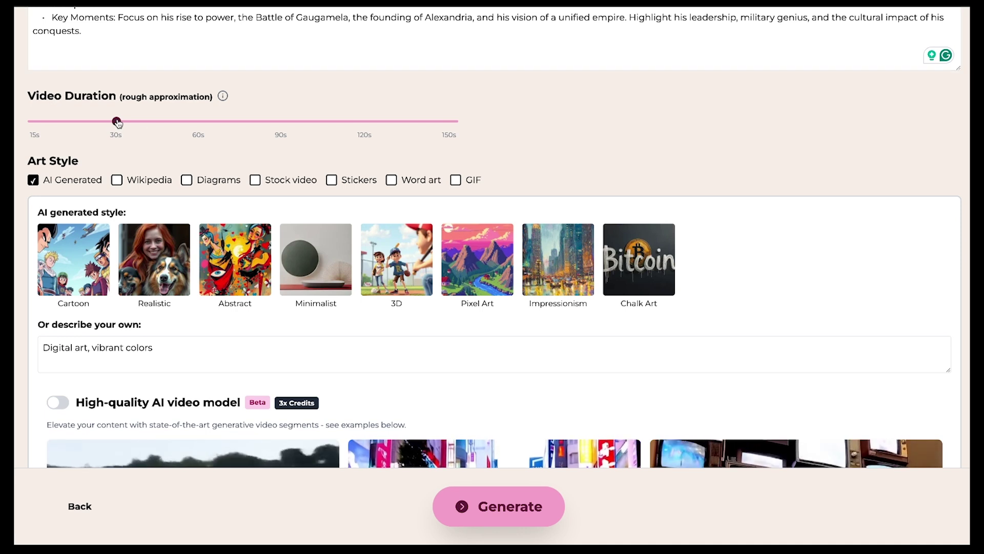
pyautogui.moveTo(113, 128); pyautogui.dragTo(453, 130)
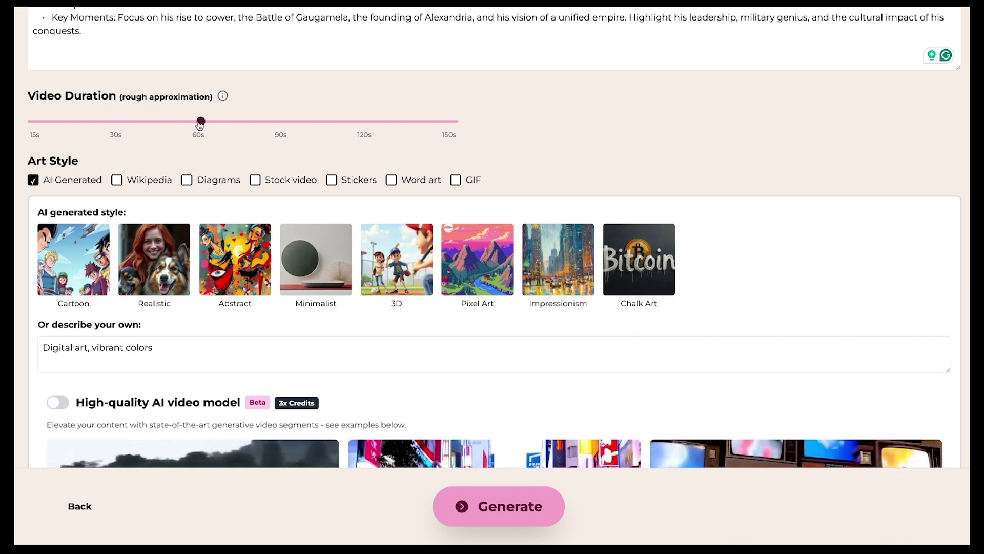
# Step: Uncheck Wikipedia and paste the Romanticism and smoky 3D-map notes into the custom style description
pyautogui.scroll(-1, 201, 126)
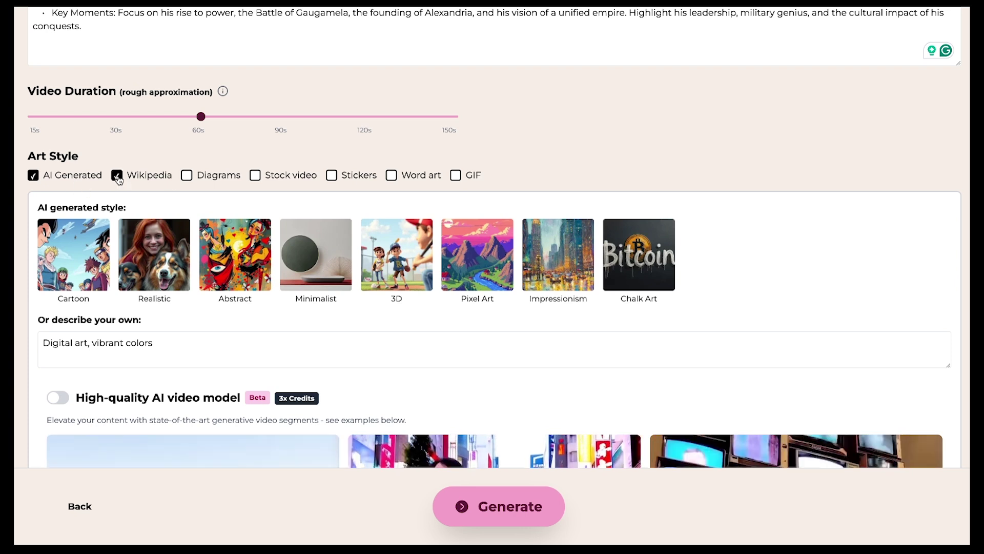
pyautogui.click(71, 263)
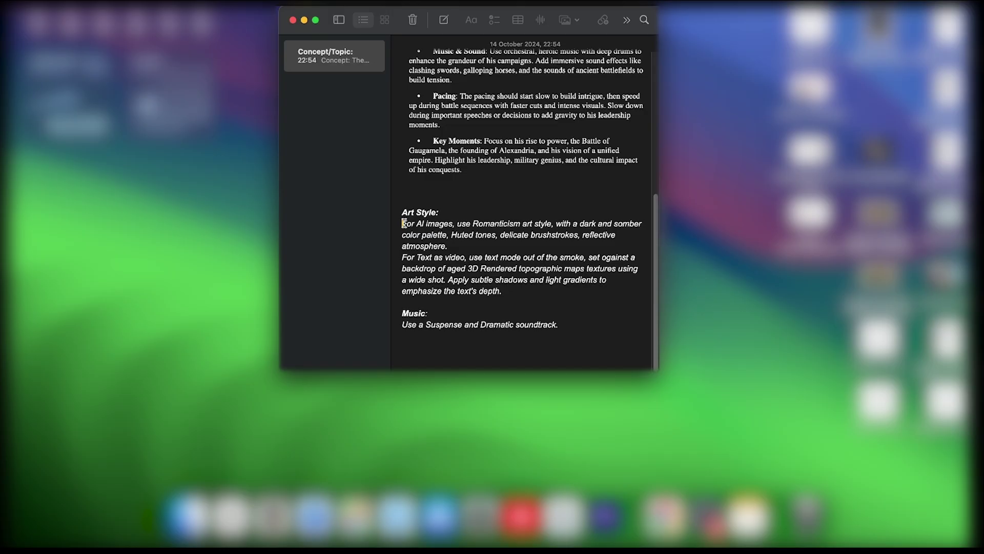
pyautogui.moveTo(355, 306); pyautogui.dragTo(517, 410)
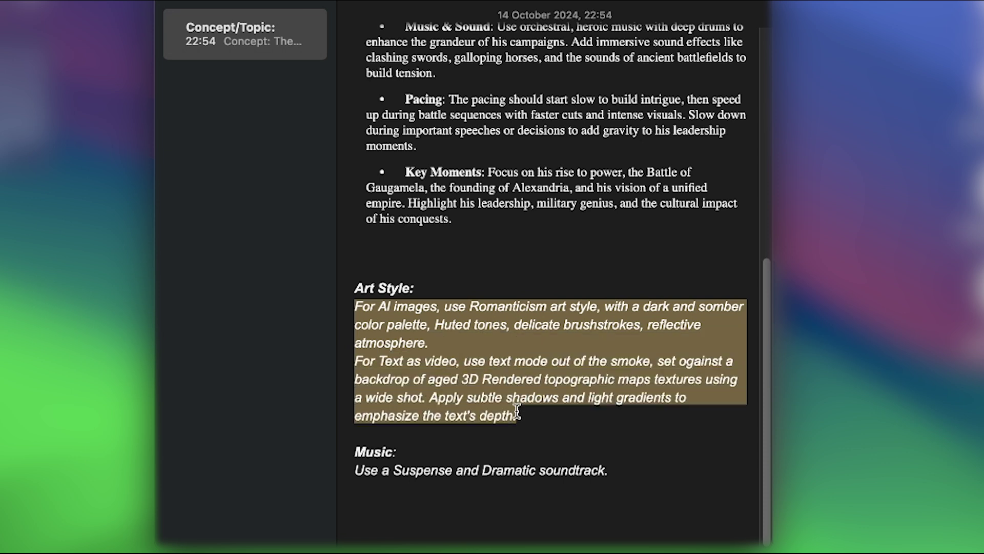
pyautogui.write("For AI images, use Romanticism art style, with a dark and somber color palette, Huted tones, delicate brushstrokes, reflective atmosphere. For Text as video, use text mode out of the smoke, set ogainst a backdrop of aged 3D Rendered topographic maps textures using a wide shot. Apply subtle shadows and light gradients to emphasize the text's depth.")
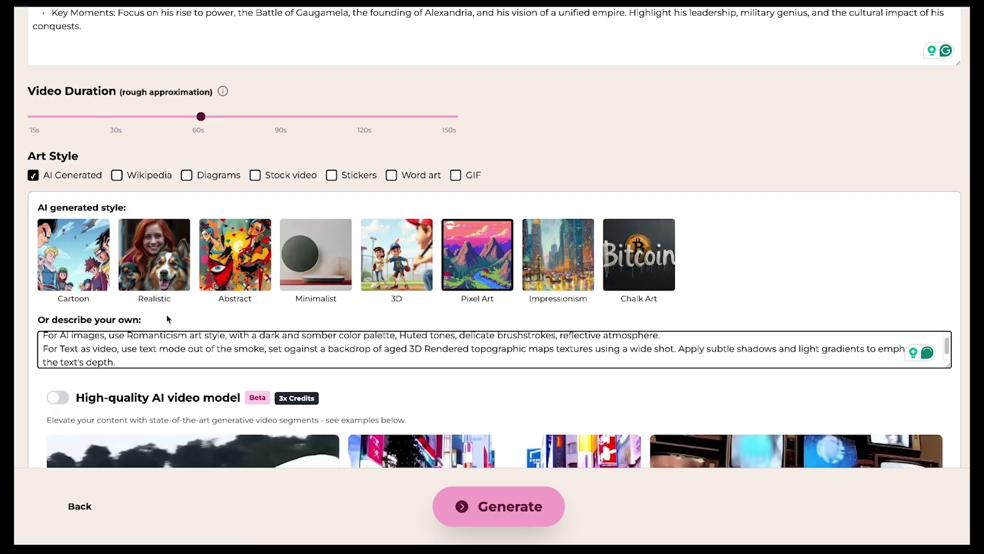
pyautogui.scroll(-5, 166, 319)
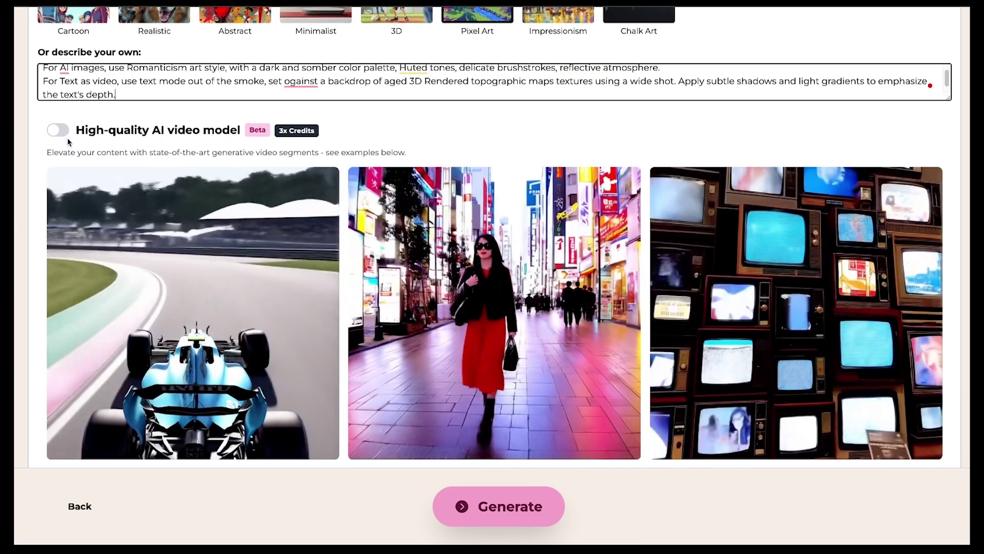
# Step: Turn on the High-quality AI video model toggle and scroll down to the Orientation section
pyautogui.click(62, 139)
pyautogui.click(58, 130)
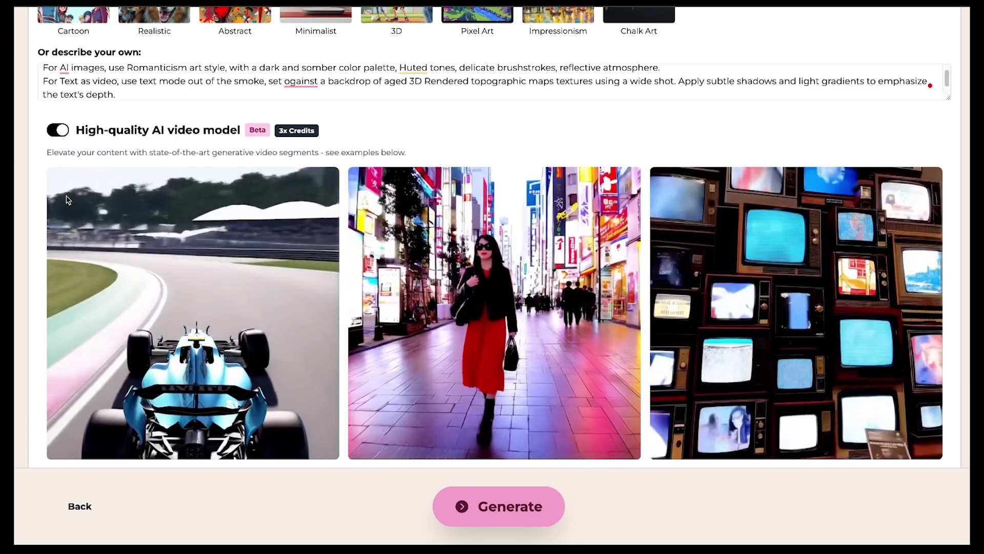
pyautogui.scroll(-1, 296, 328)
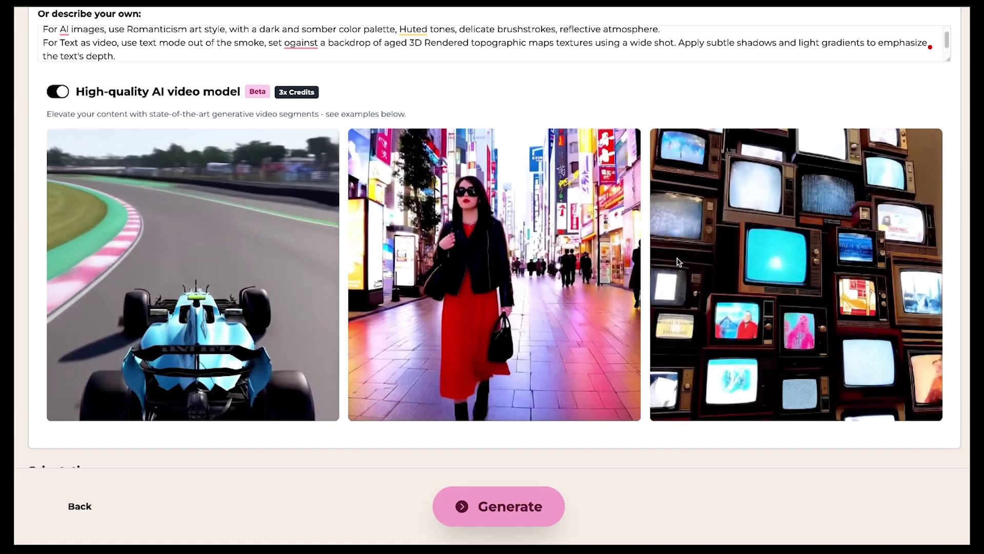
pyautogui.scroll(-6, 454, 320)
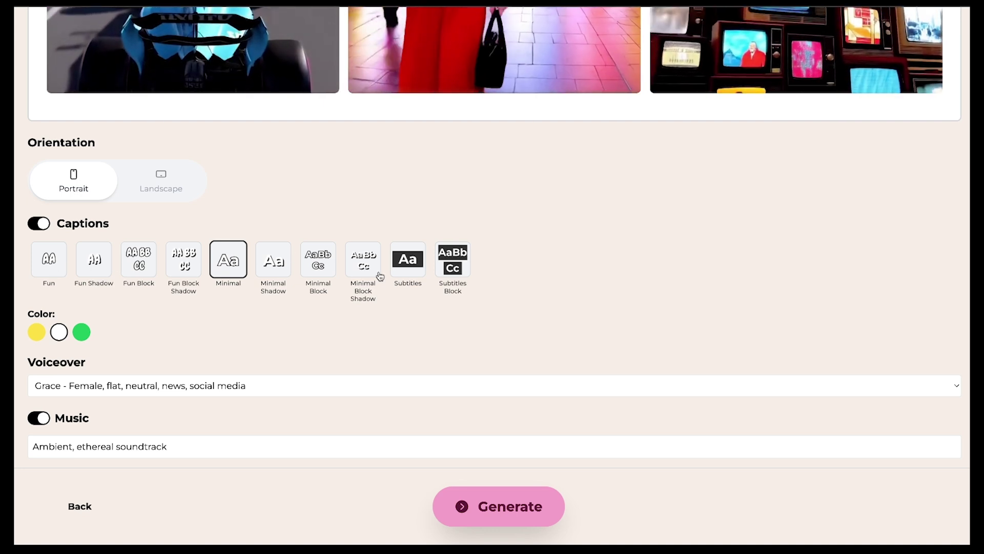
# Step: Set the captions to the Fun style in yellow
pyautogui.click(49, 268)
pyautogui.scroll(-1, 37, 317)
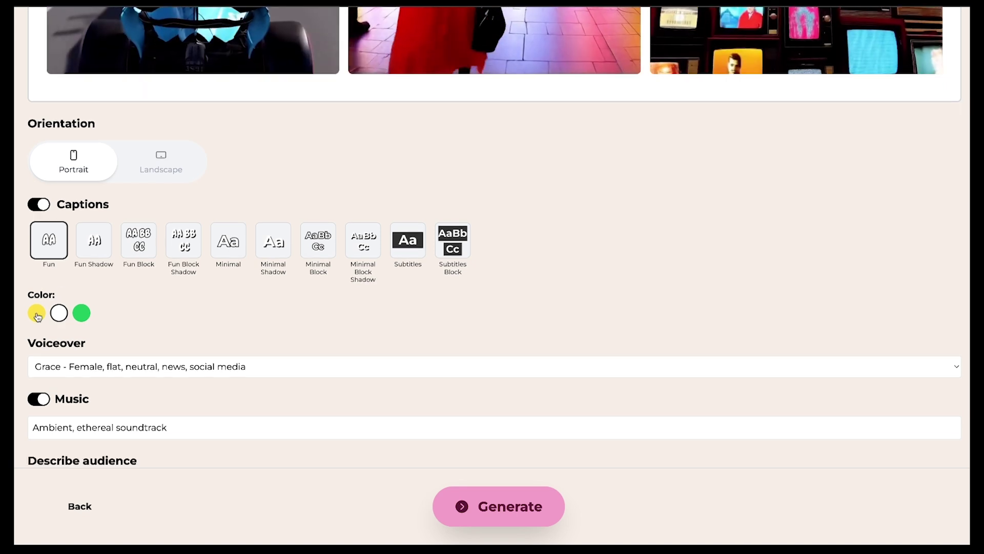
pyautogui.click(37, 314)
pyautogui.scroll(-2, 173, 294)
# Step: Choose Brian, the deep neutral male documentary voice, as the voiceover
pyautogui.click(156, 255)
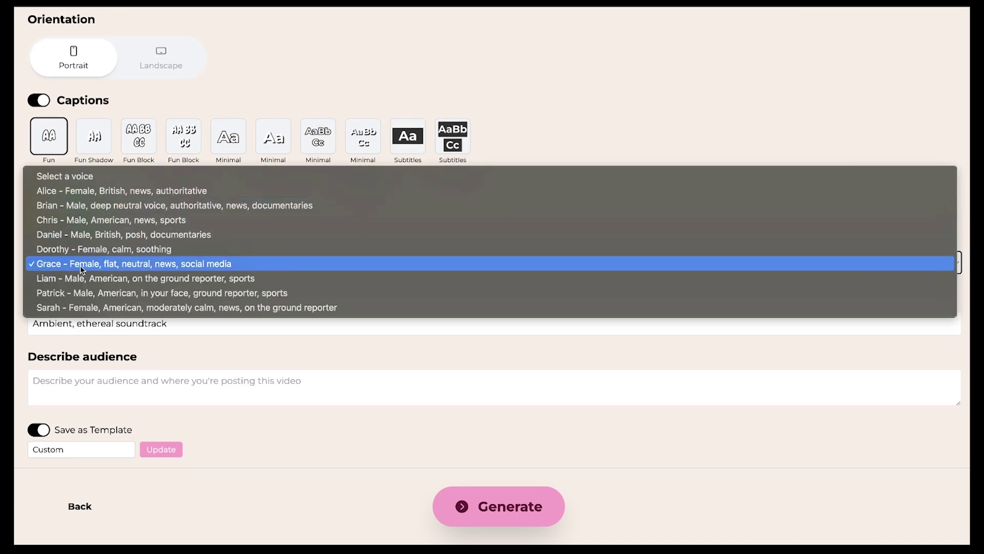
pyautogui.click(96, 209)
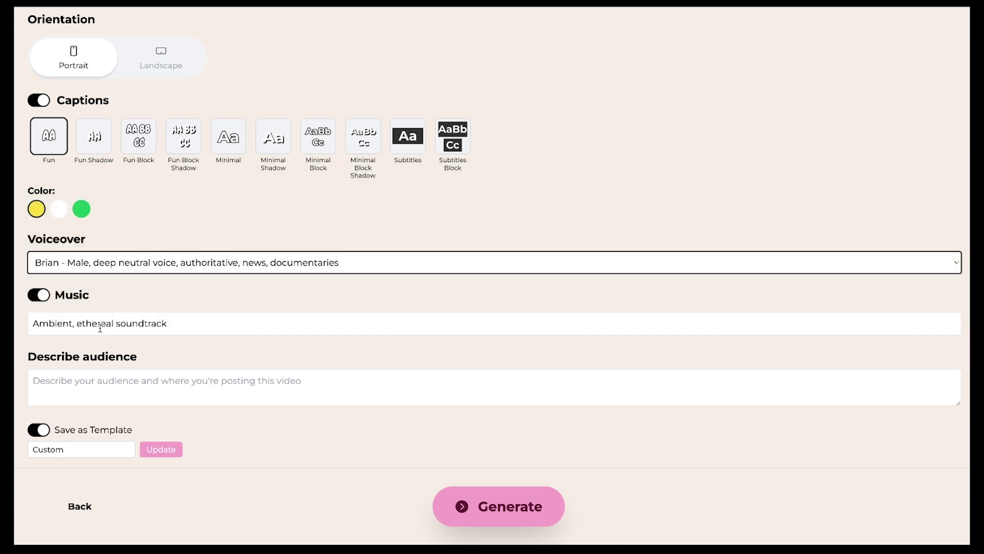
pyautogui.click(121, 324)
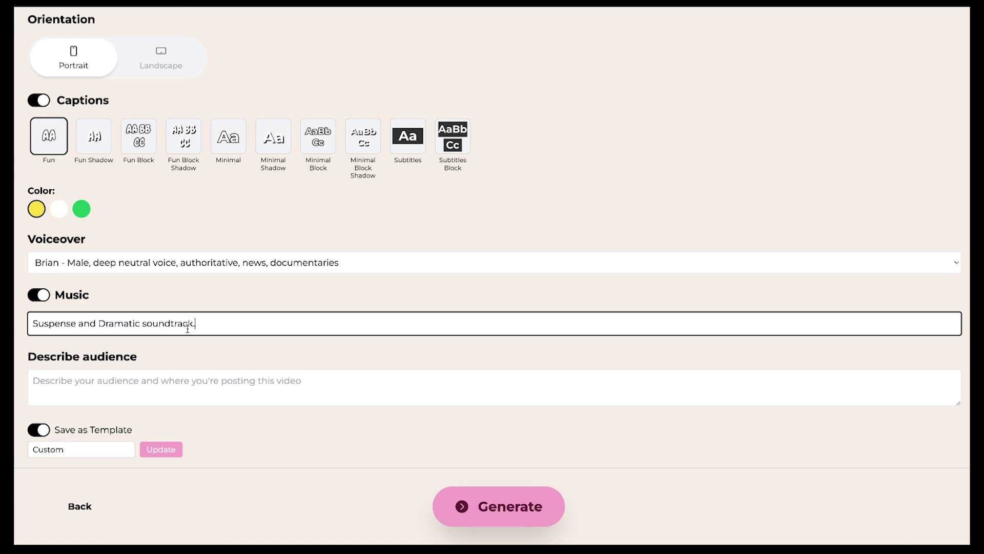
# Step: Save the settings as the 'Historical videos' template and start generating the Alexander video
pyautogui.press('Tab')
pyautogui.press('Tab')
pyautogui.press('Tab')
pyautogui.write('Hi')
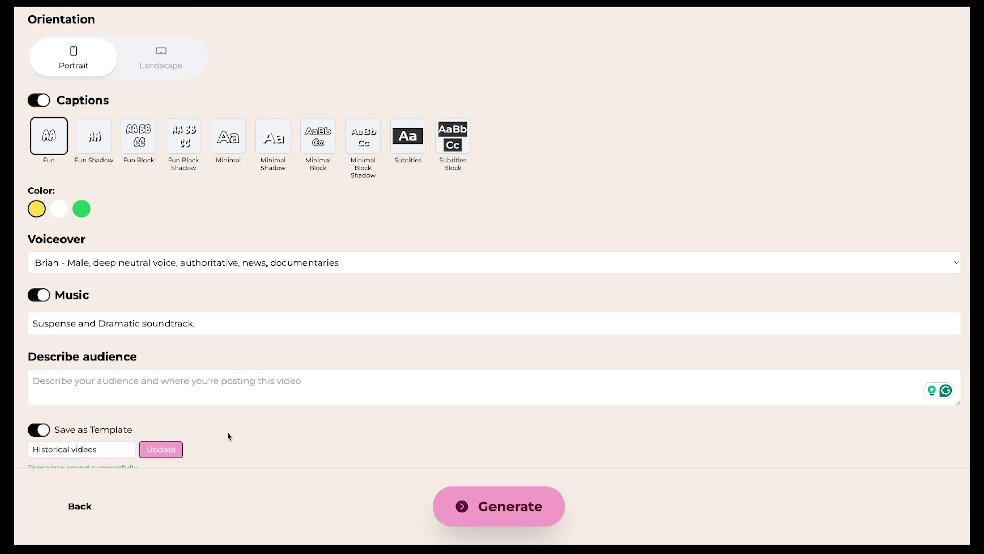
pyautogui.scroll(-1, 227, 433)
pyautogui.click(102, 449)
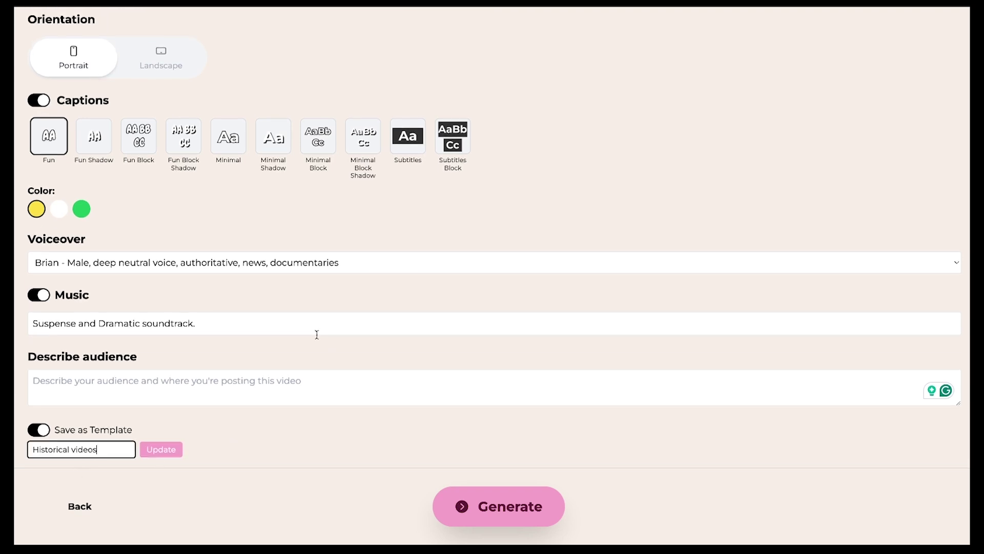
pyautogui.click(487, 519)
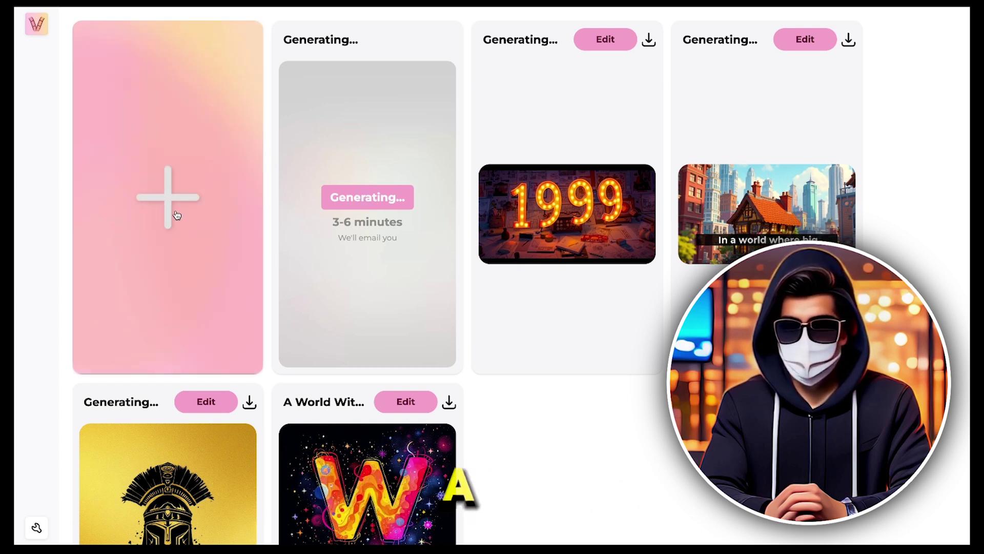
pyautogui.click(176, 213)
# Step: Select the Explain a Concept template for a new video and continue to its settings form
pyautogui.scroll(-7, 200, 237)
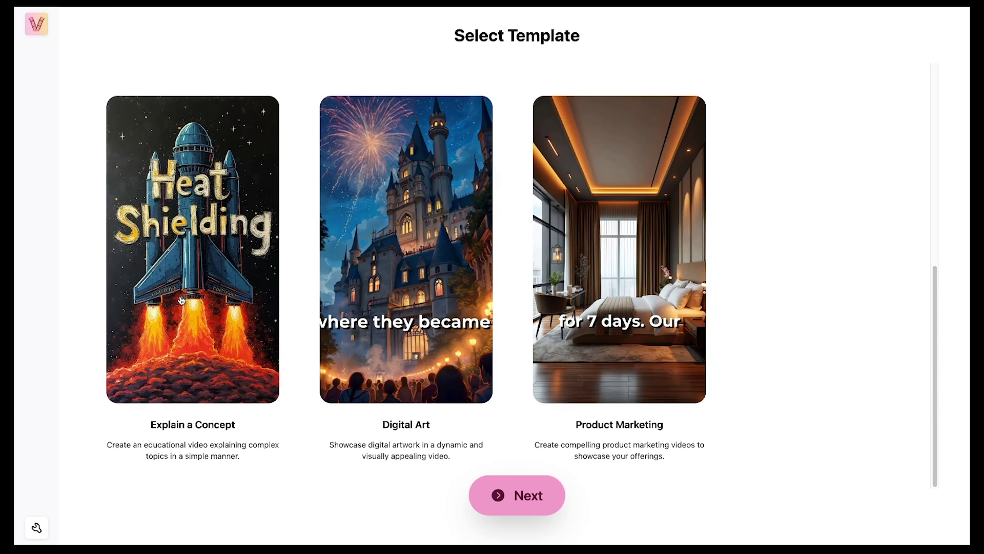
pyautogui.click(181, 300)
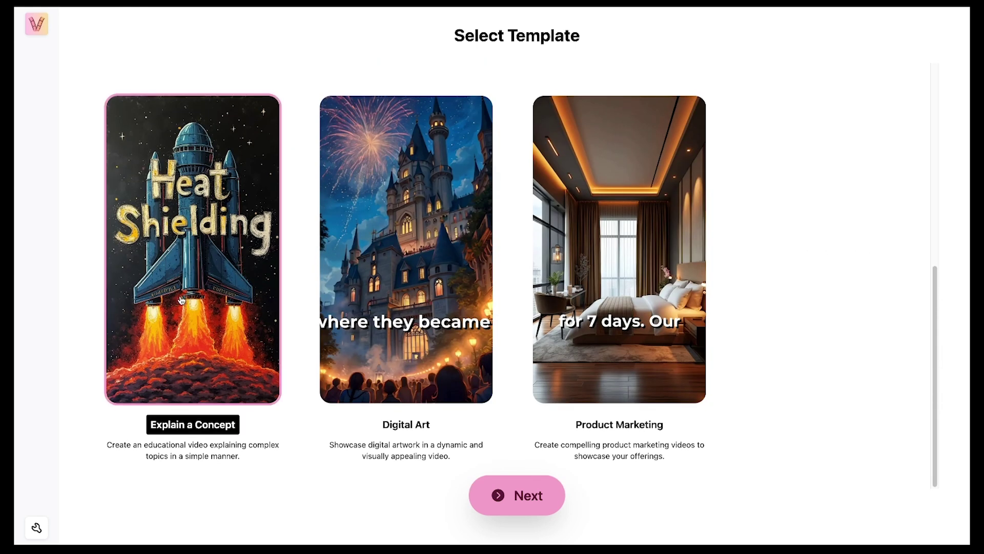
pyautogui.click(497, 497)
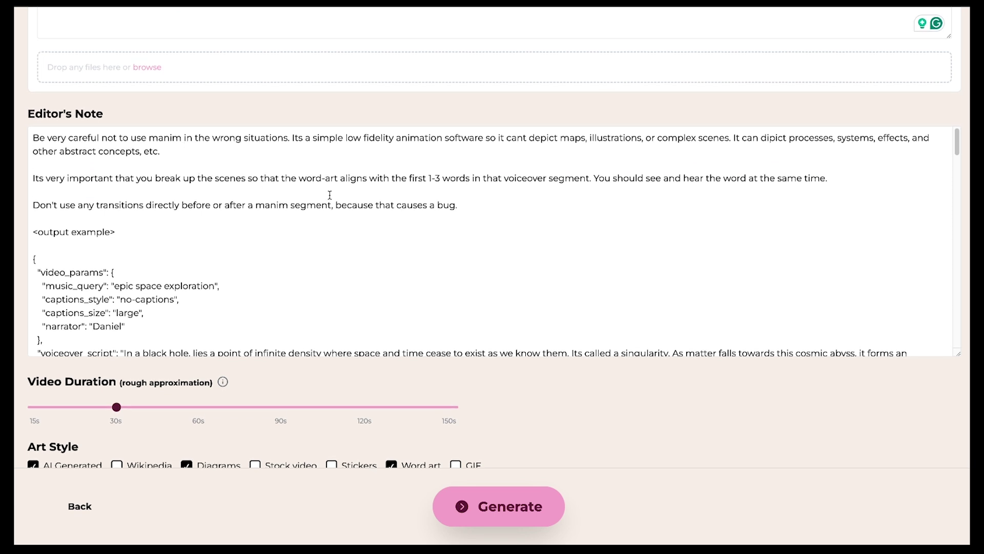
# Step: Scroll down through the Editor's Note to review the Bitcoin video's settings
pyautogui.scroll(-5, 330, 194)
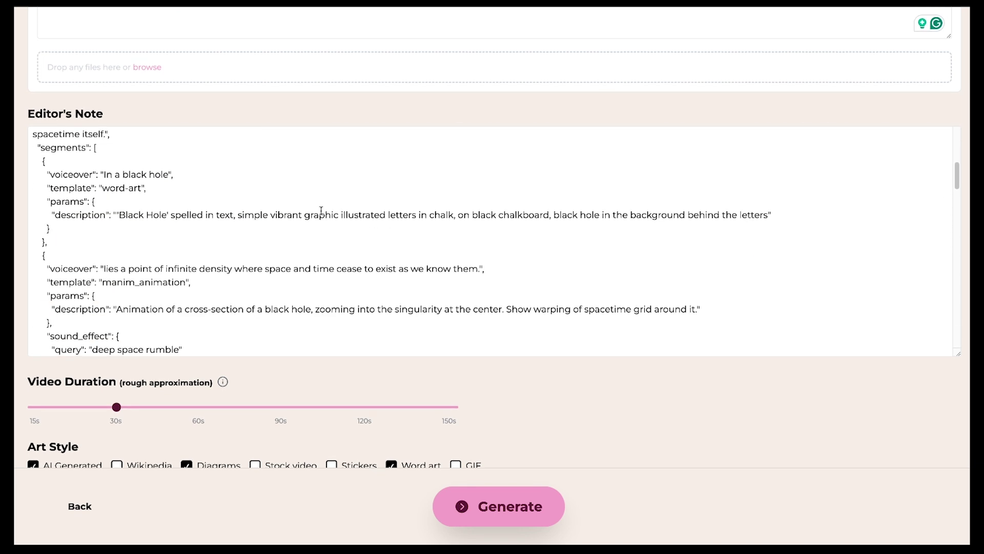
pyautogui.scroll(-15, 321, 210)
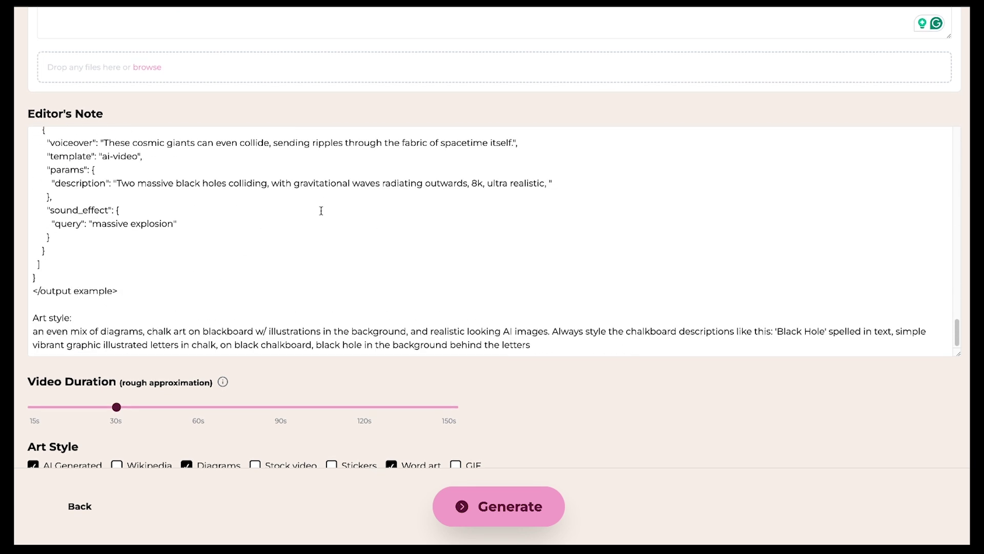
pyautogui.scroll(-10, 321, 210)
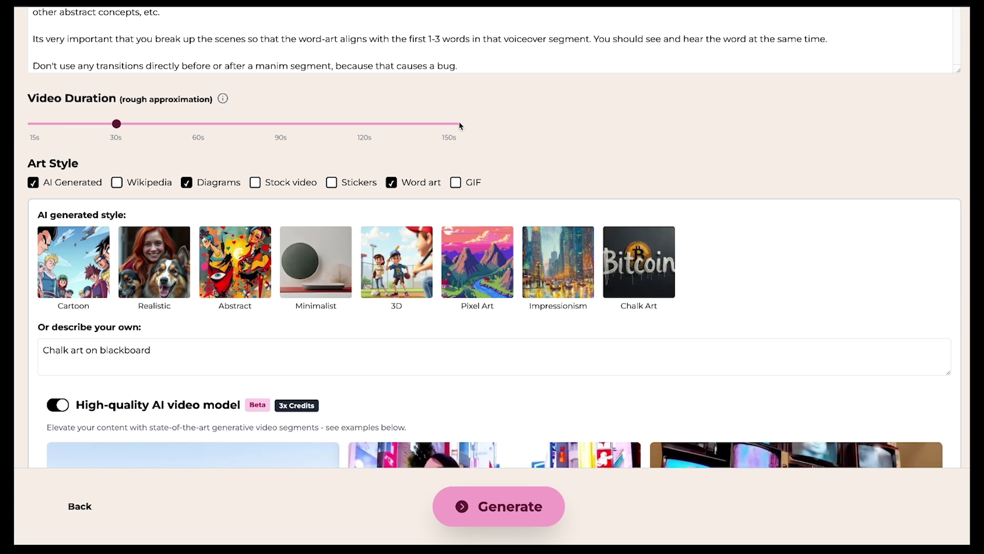
pyautogui.scroll(-1, 189, 131)
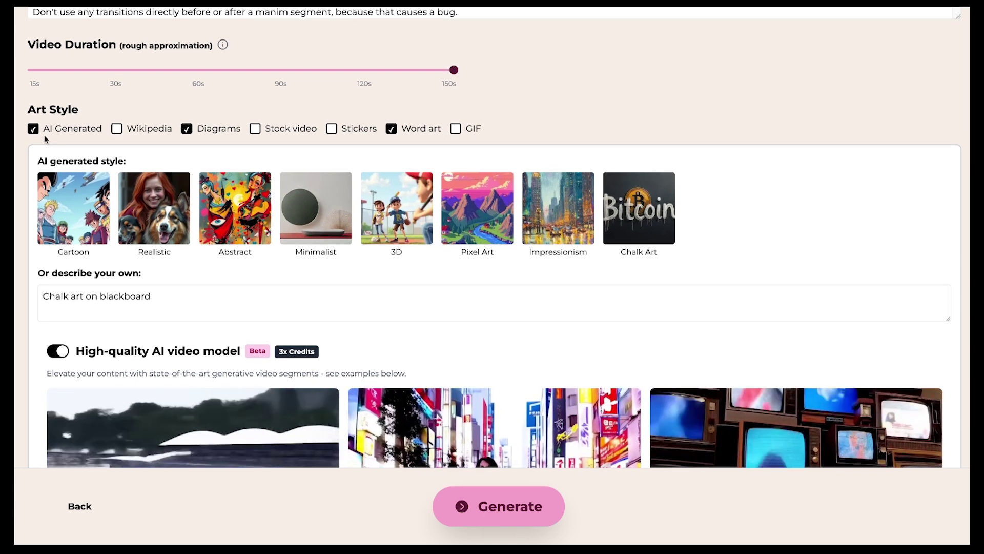
# Step: Switch the Bitcoin video to landscape and choose Daniel's posh British documentary voiceover
pyautogui.scroll(-8, 161, 199)
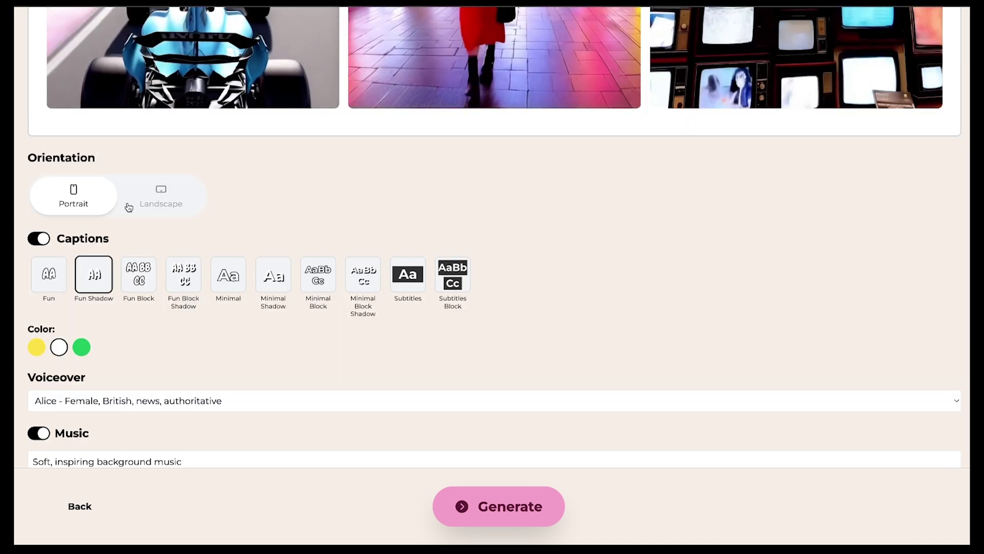
pyautogui.click(161, 199)
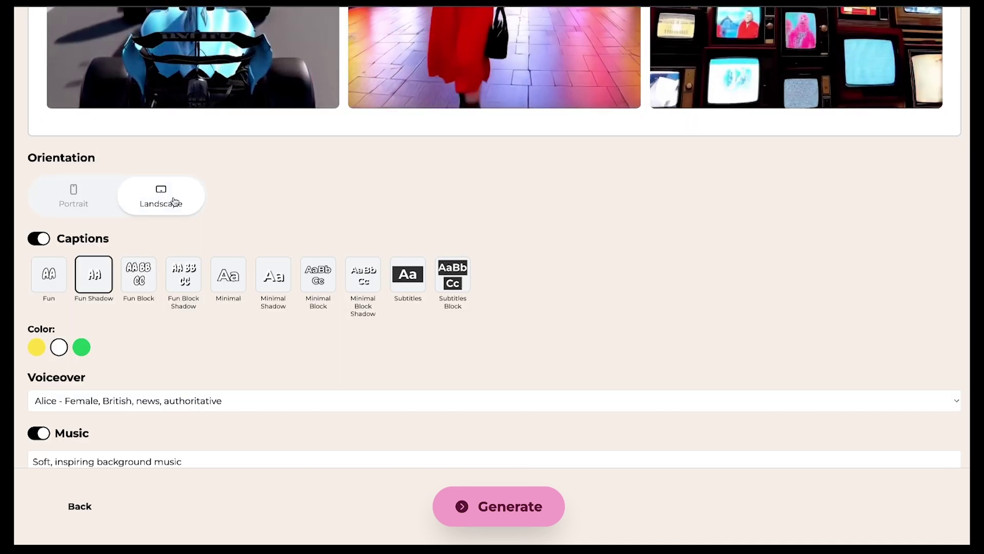
pyautogui.scroll(-2, 90, 279)
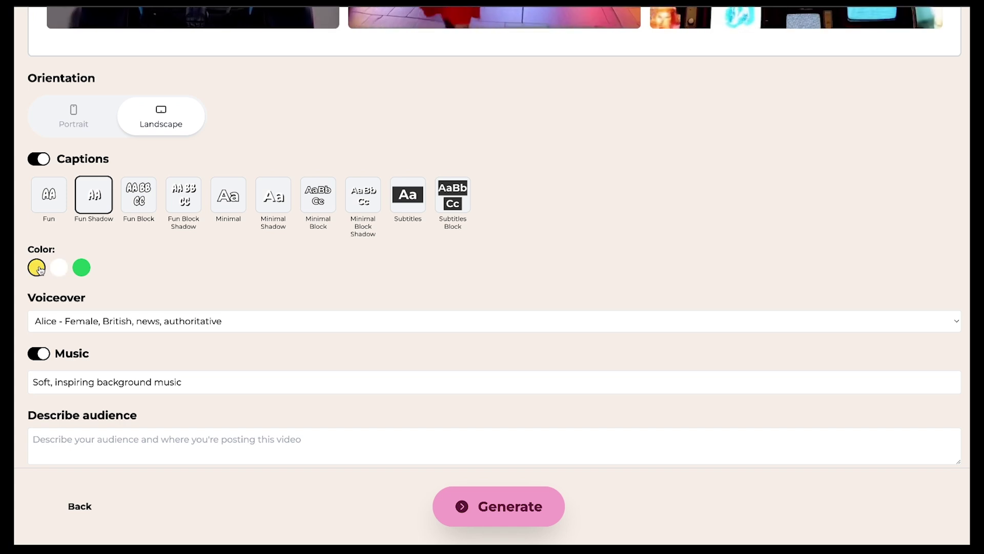
pyautogui.scroll(-1, 156, 254)
pyautogui.click(152, 257)
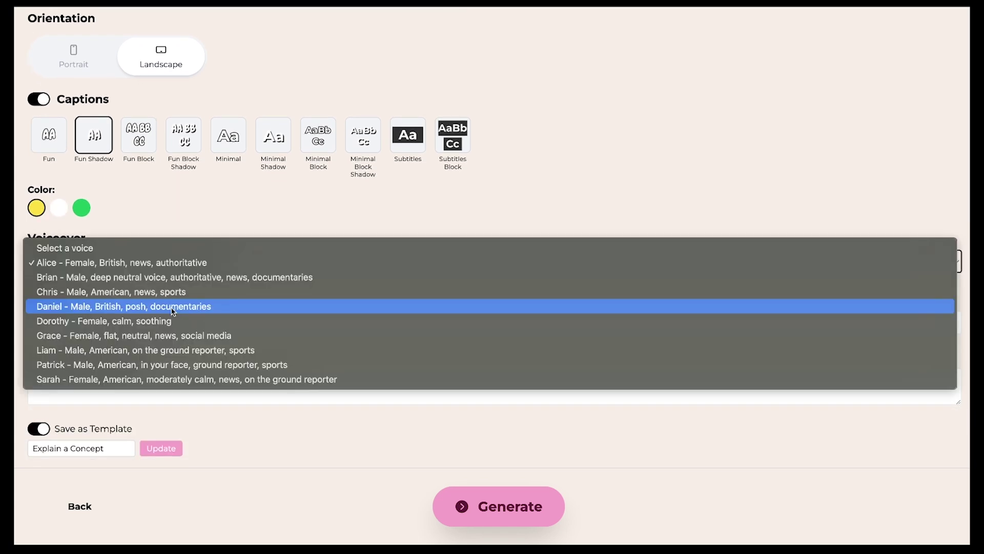
pyautogui.click(173, 306)
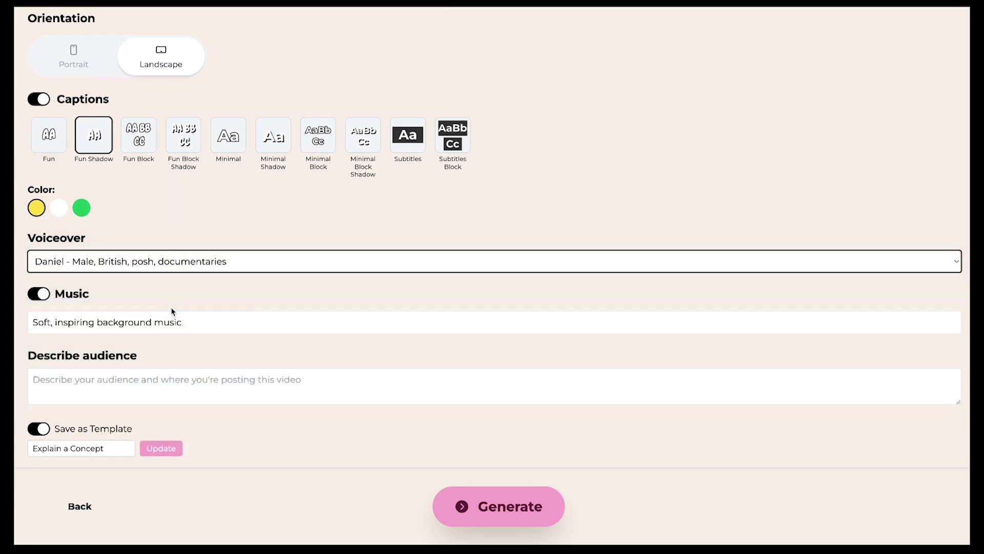